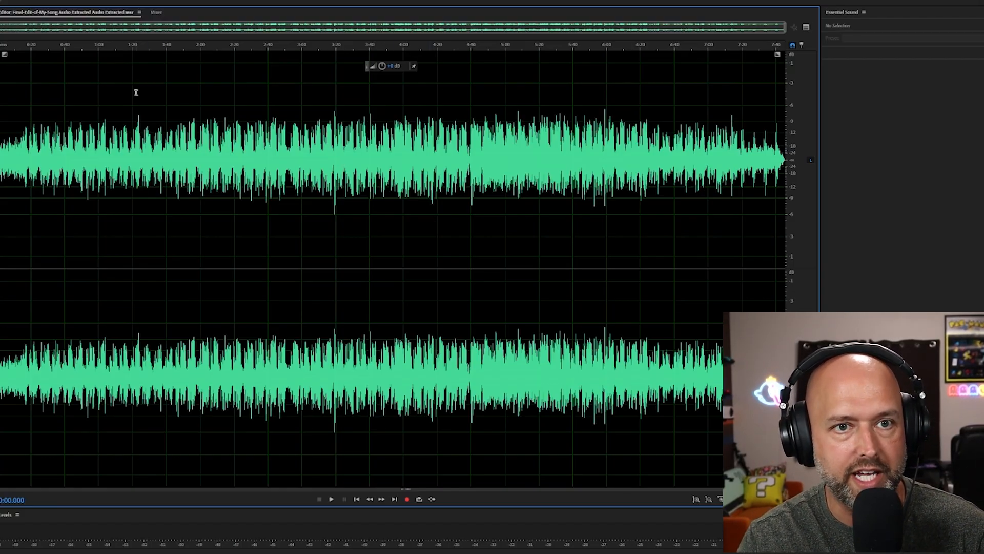
# Select the entire waveform of the extracted song audio.
pyautogui.click(152, 98)
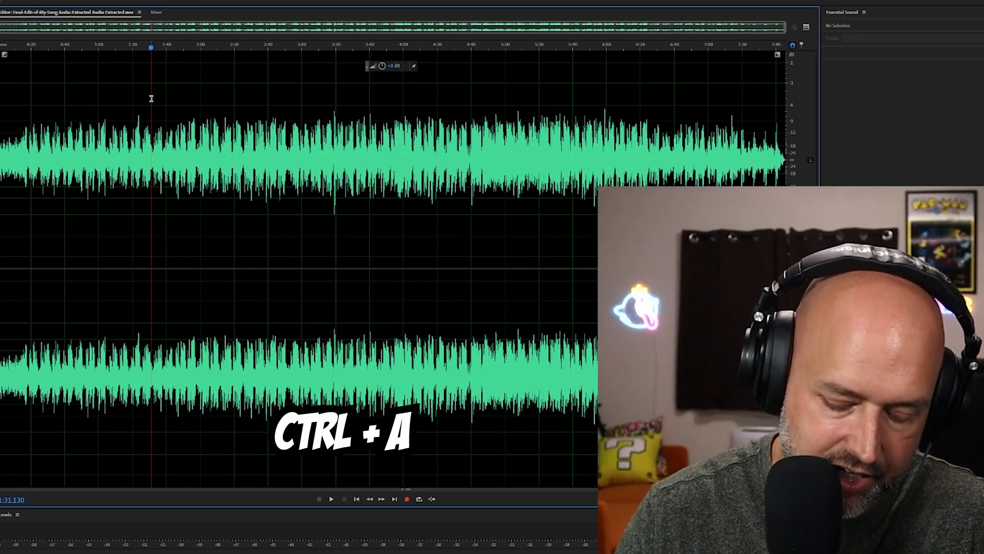
pyautogui.hotkey('ctrl', 'a')
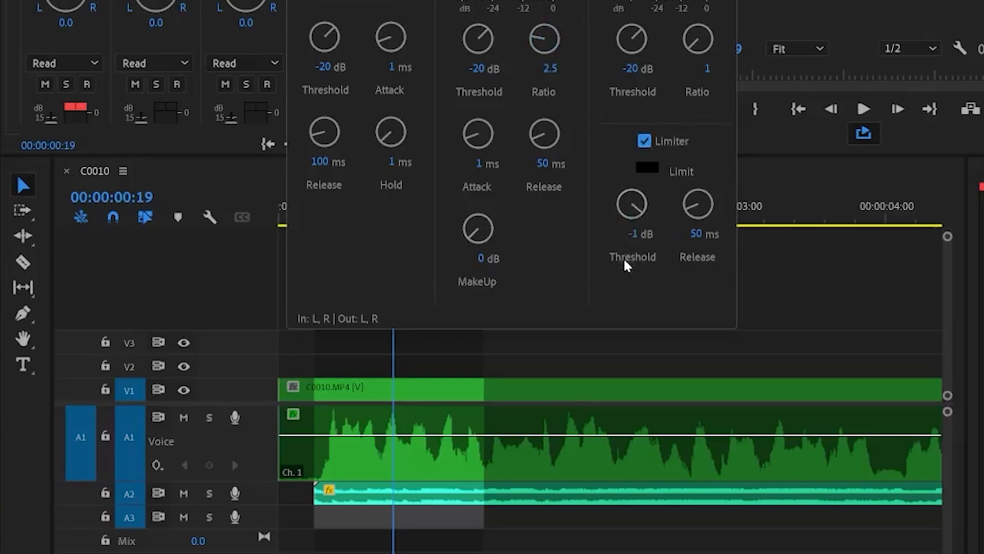
# In Premiere Pro, set the compressor's MakeUp gain to 10 dB in the open dynamics effect.
pyautogui.moveTo(484, 231); pyautogui.dragTo(480, 215)
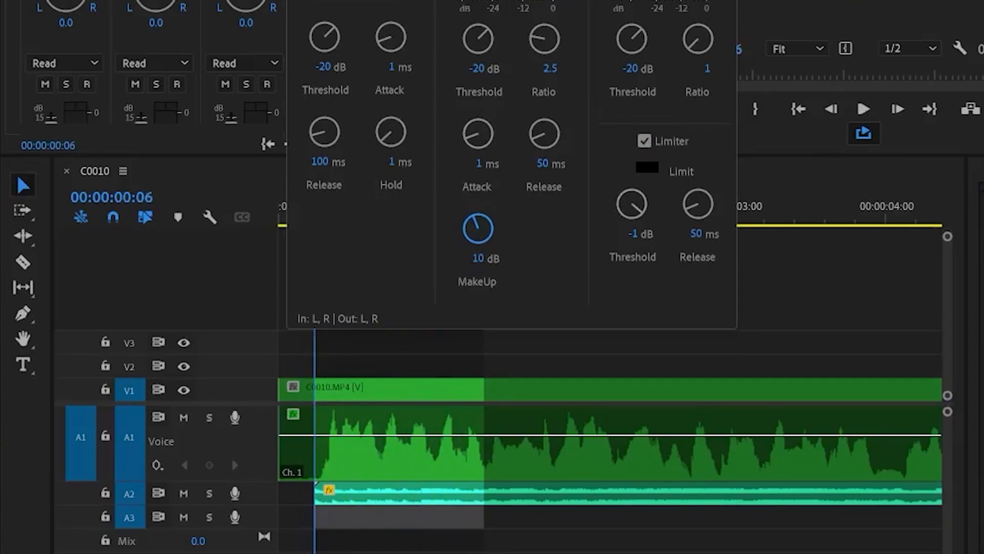
pyautogui.moveTo(512, 0); pyautogui.dragTo(414, 0)
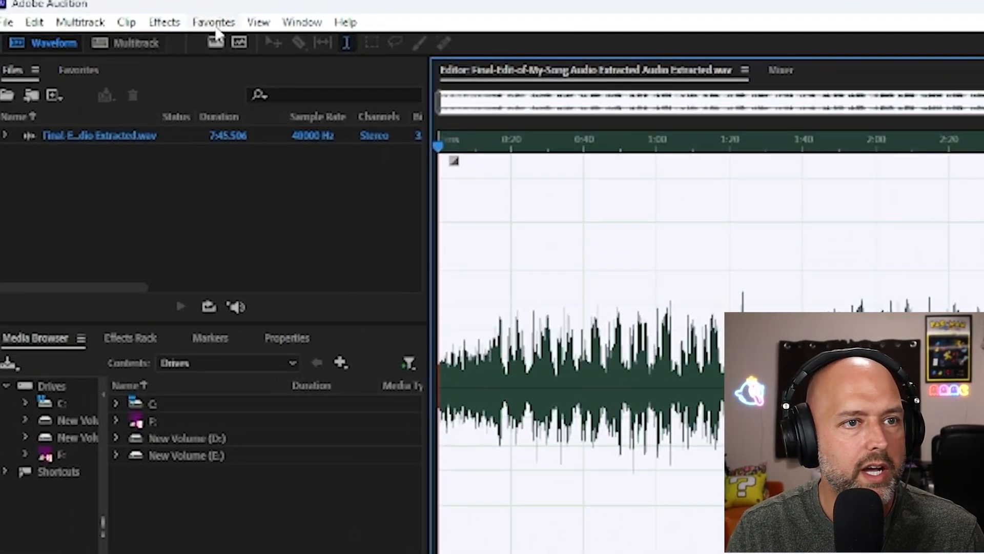
# In Adobe Audition, start recording a new favorite and dismiss the information notice.
pyautogui.click(217, 28)
pyautogui.click(238, 22)
pyautogui.click(231, 26)
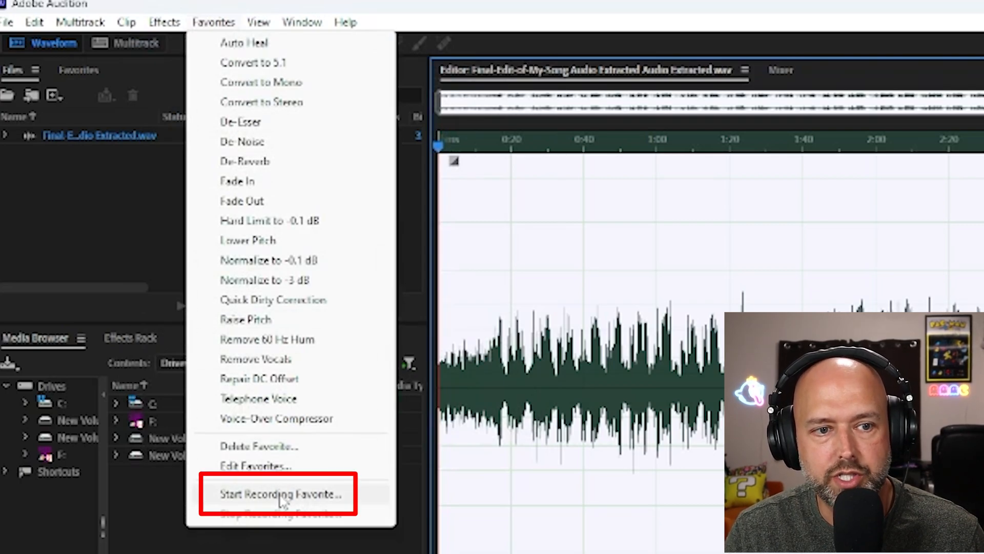
pyautogui.click(296, 495)
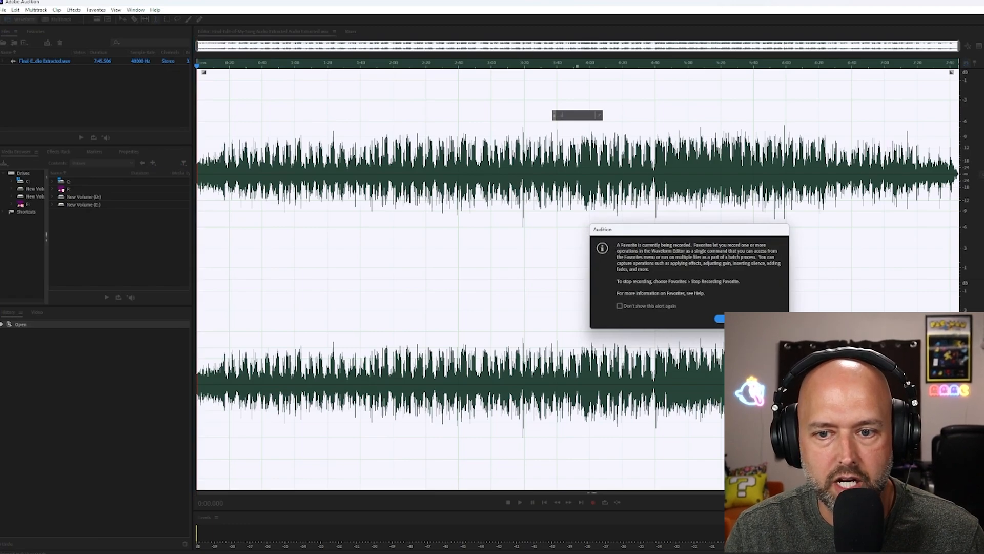
pyautogui.click(730, 319)
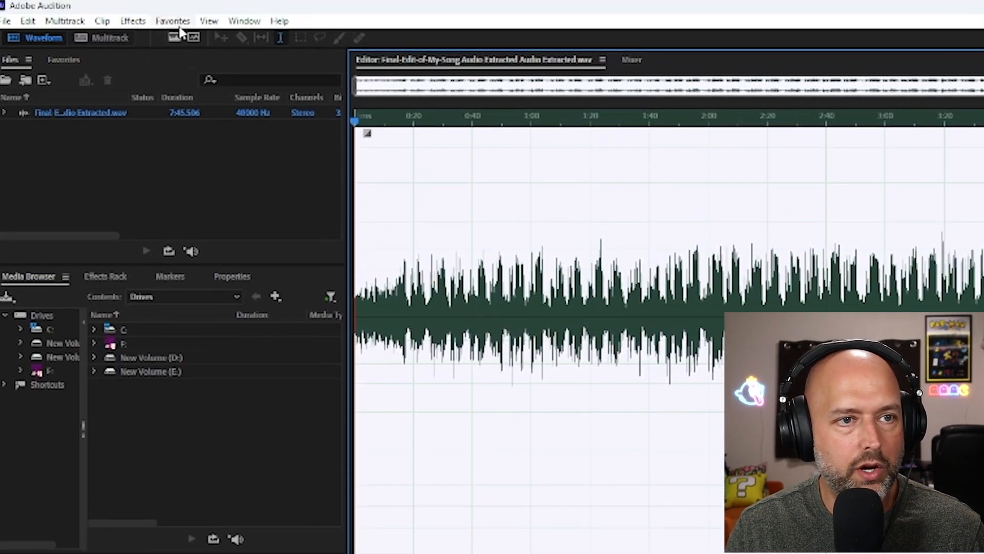
pyautogui.click(172, 21)
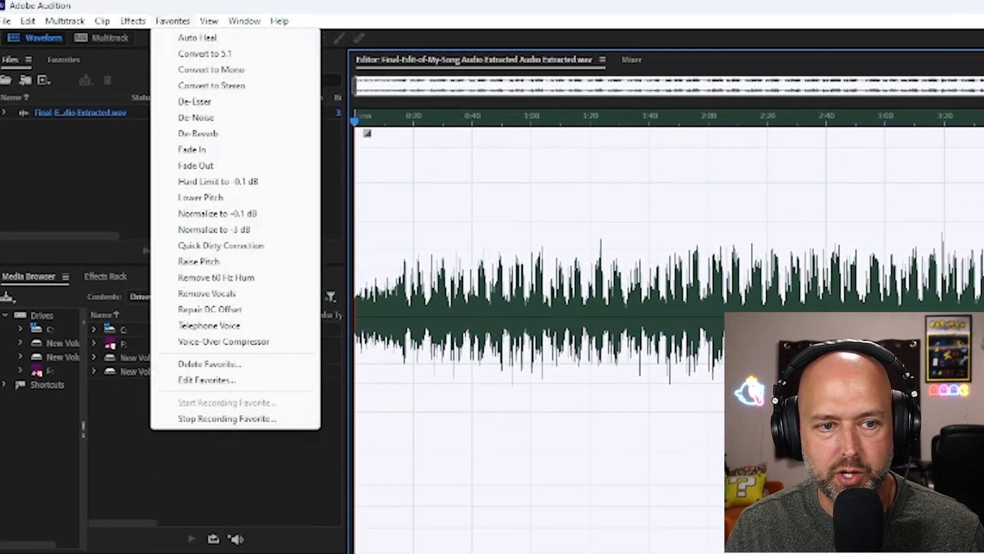
pyautogui.click(227, 419)
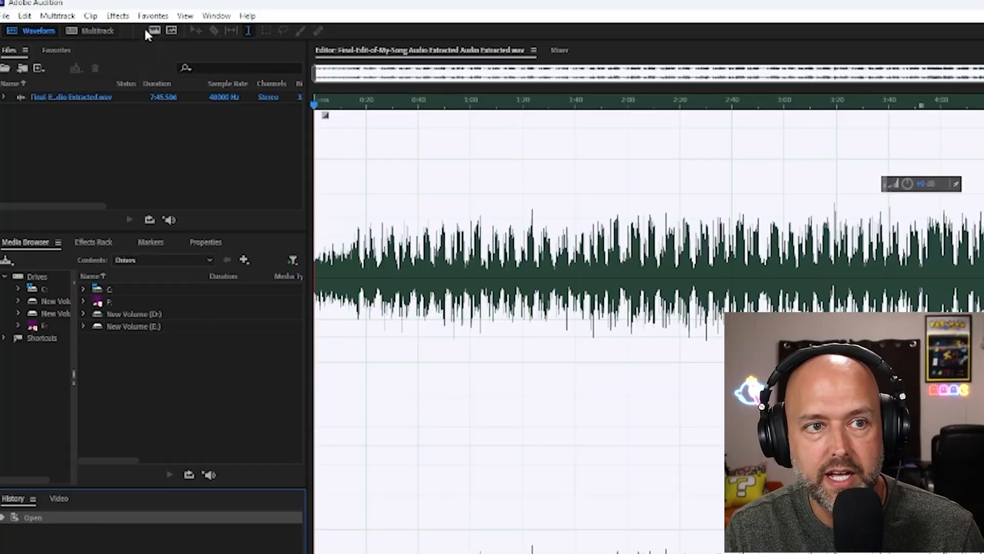
pyautogui.click(154, 16)
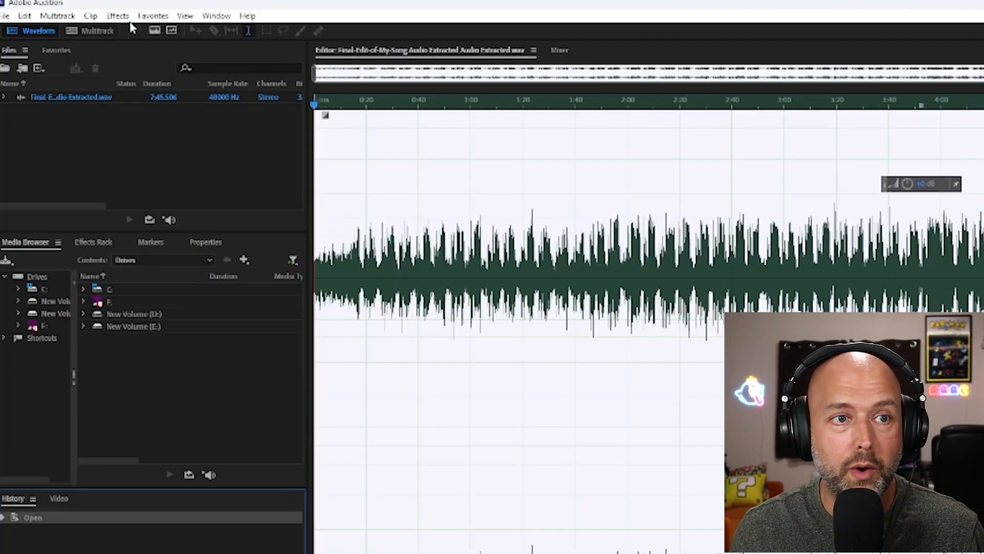
pyautogui.click(156, 17)
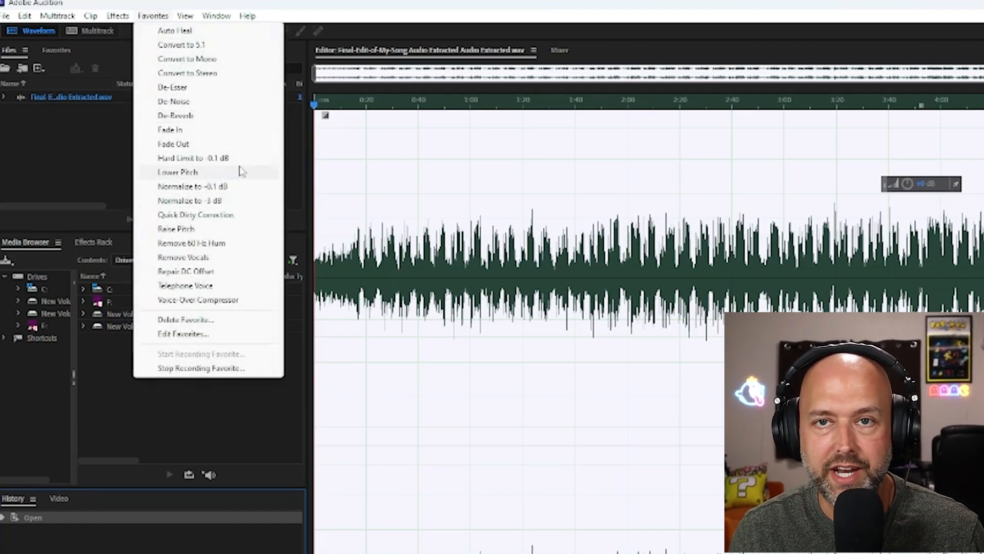
pyautogui.click(317, 12)
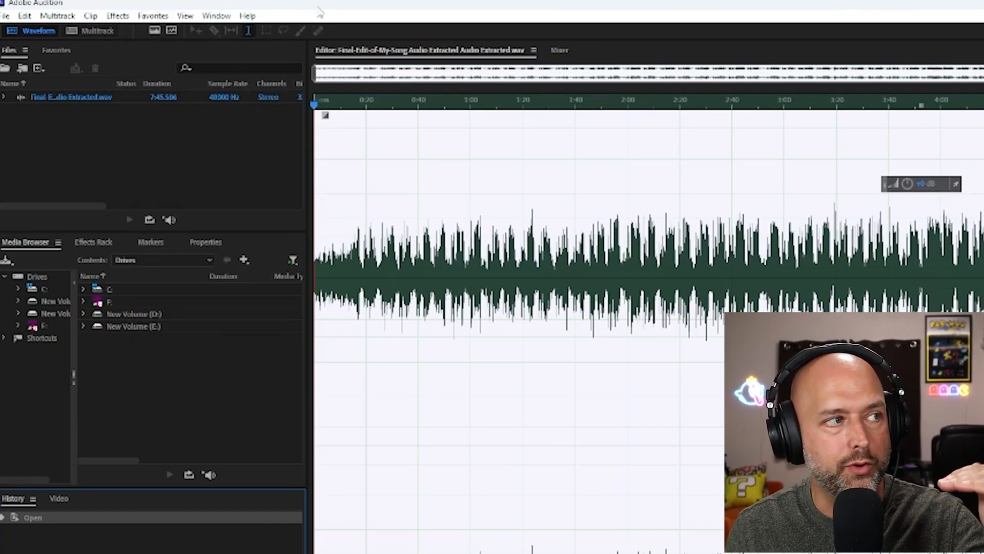
pyautogui.click(153, 16)
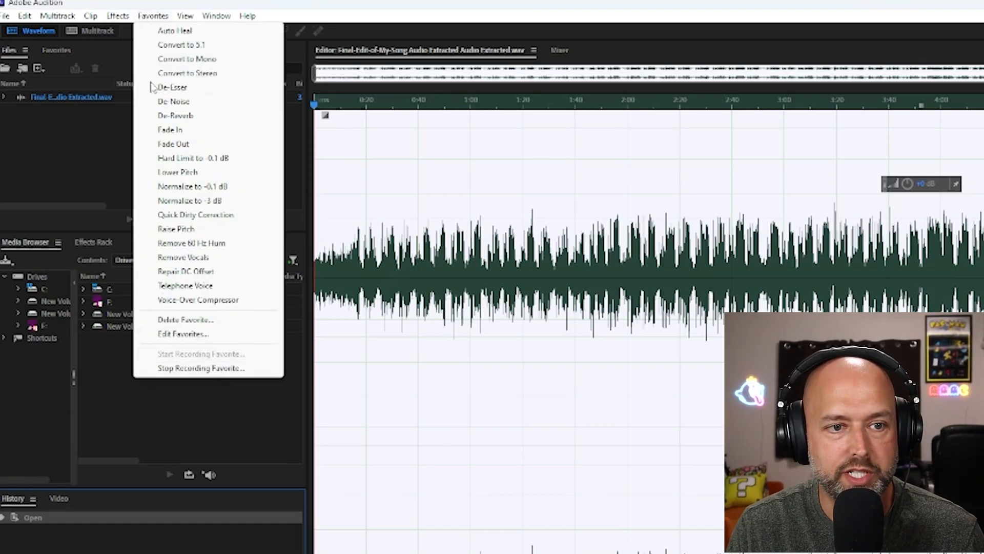
pyautogui.click(143, 4)
# Open the Vocal Enhancer effect for the waveform and choose its (Default) preset with Low Tone.
pyautogui.click(118, 16)
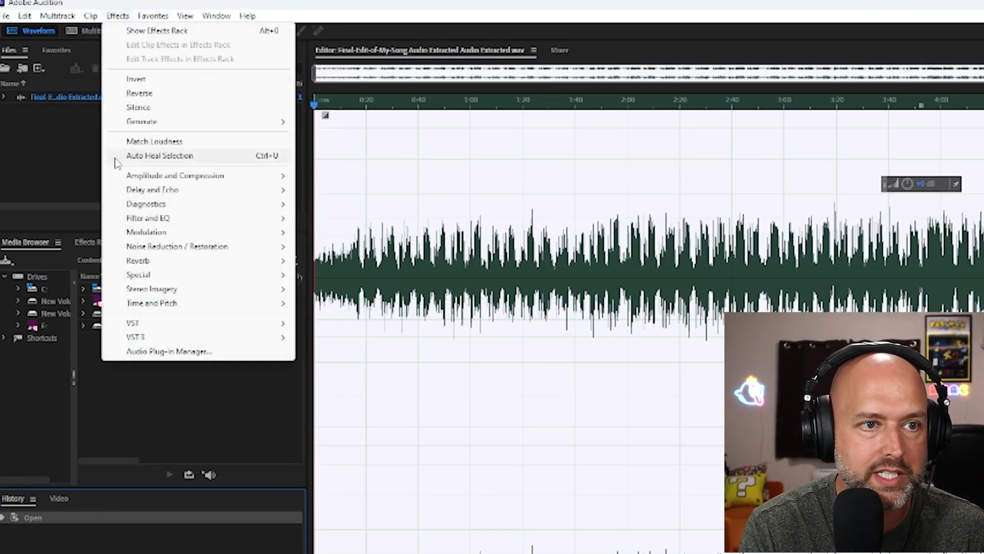
pyautogui.moveTo(266, 275)
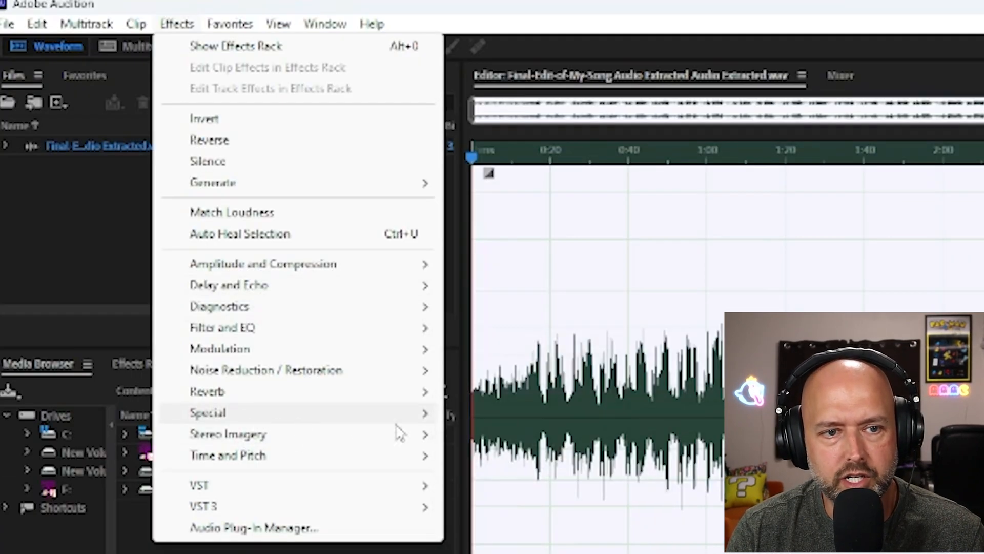
pyautogui.click(517, 540)
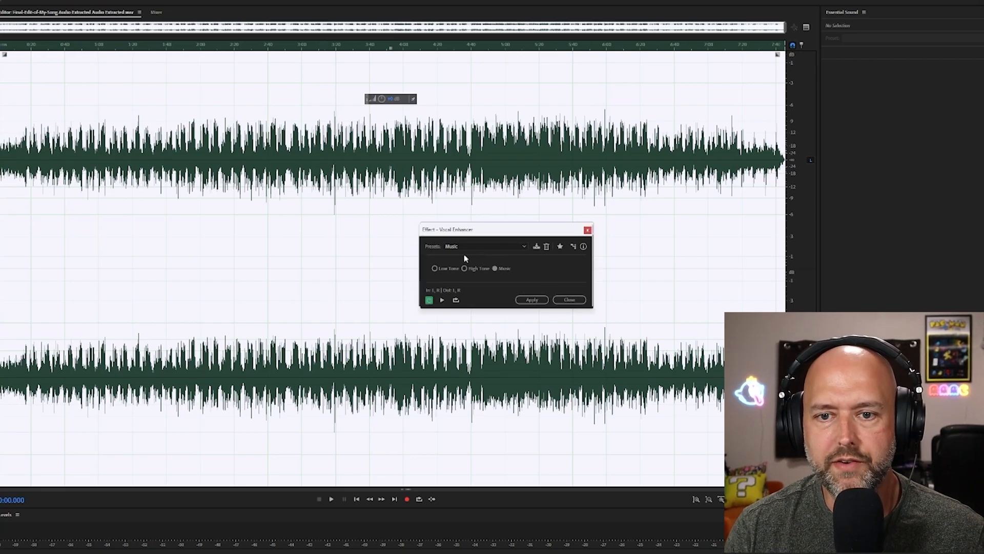
pyautogui.click(460, 247)
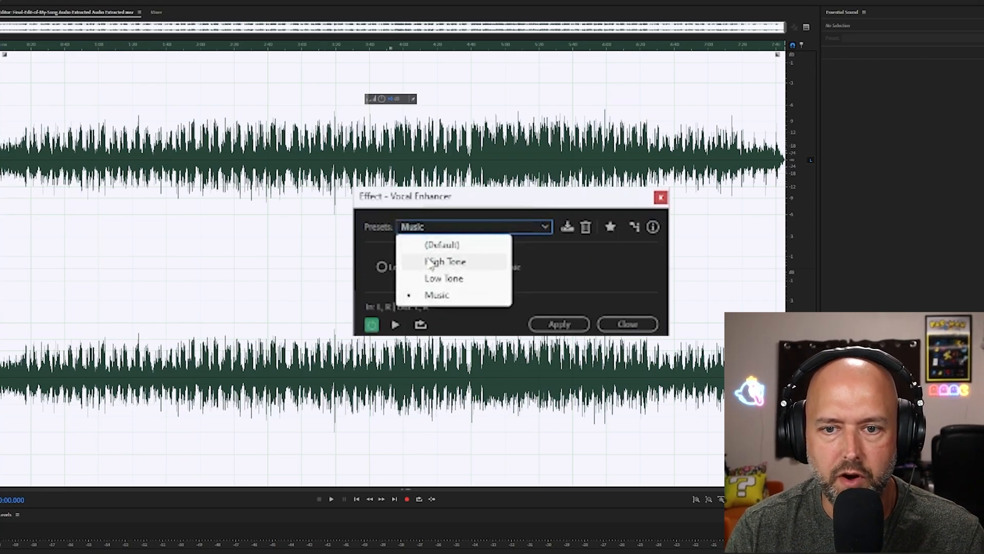
pyautogui.click(433, 246)
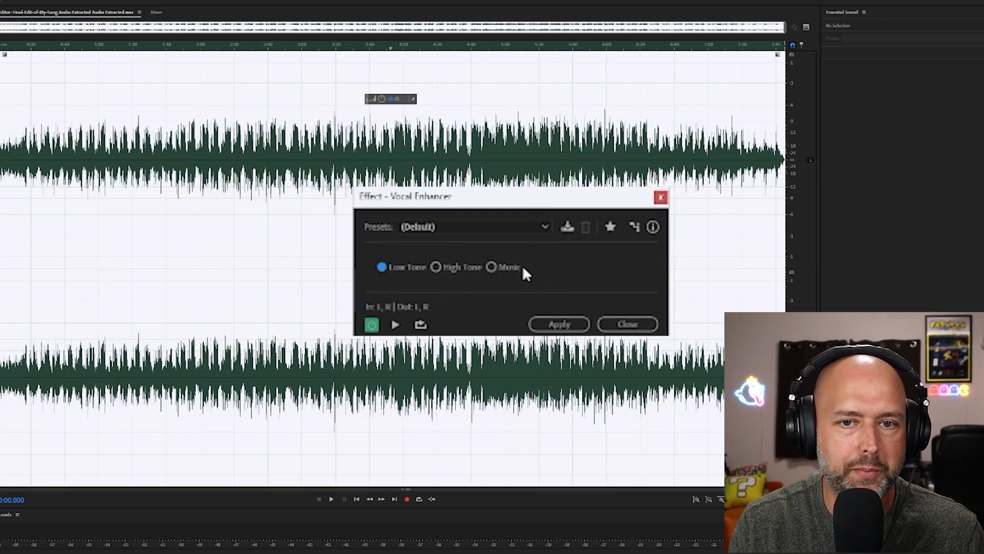
# Preview the Vocal Enhancer, compare the sound with the effect bypassed, and apply it to the audio.
pyautogui.click(395, 326)
pyautogui.click(372, 324)
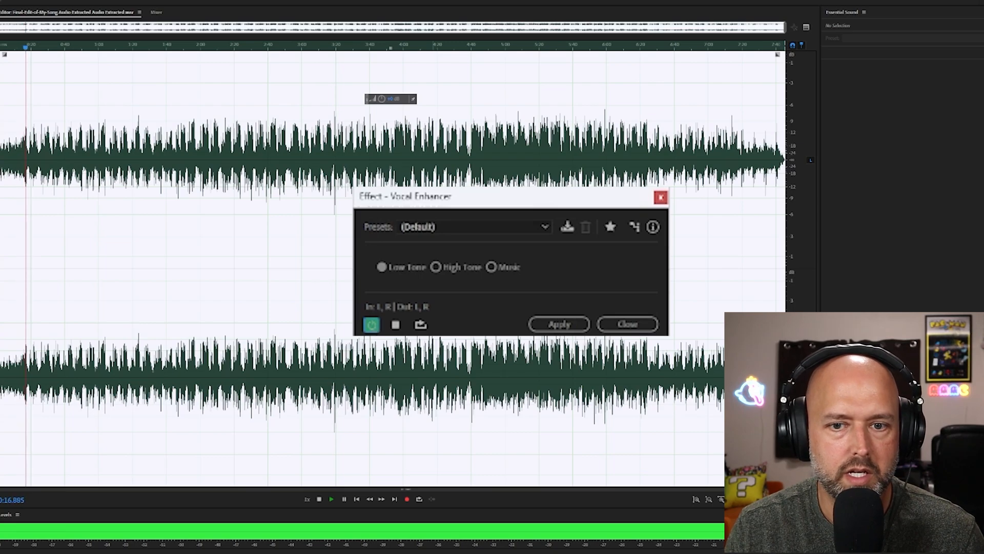
pyautogui.click(372, 325)
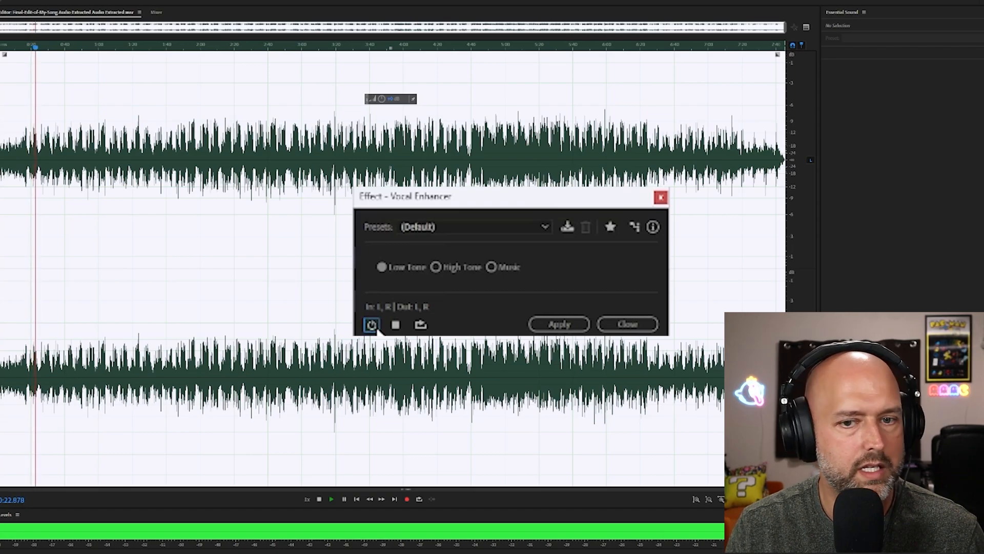
pyautogui.click(559, 324)
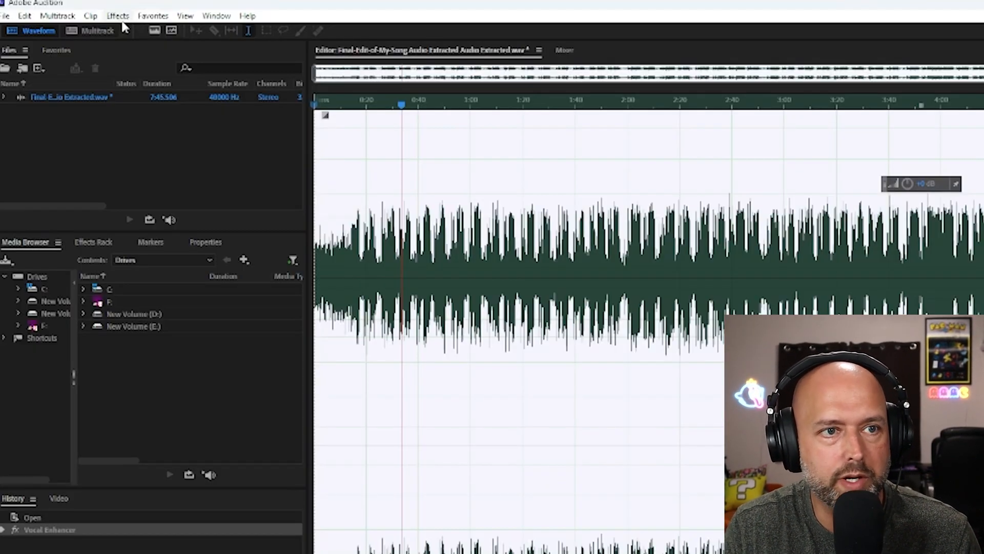
# Apply a Parametric Equalizer with the Generic Hi-Pass preset to the audio.
pyautogui.click(120, 17)
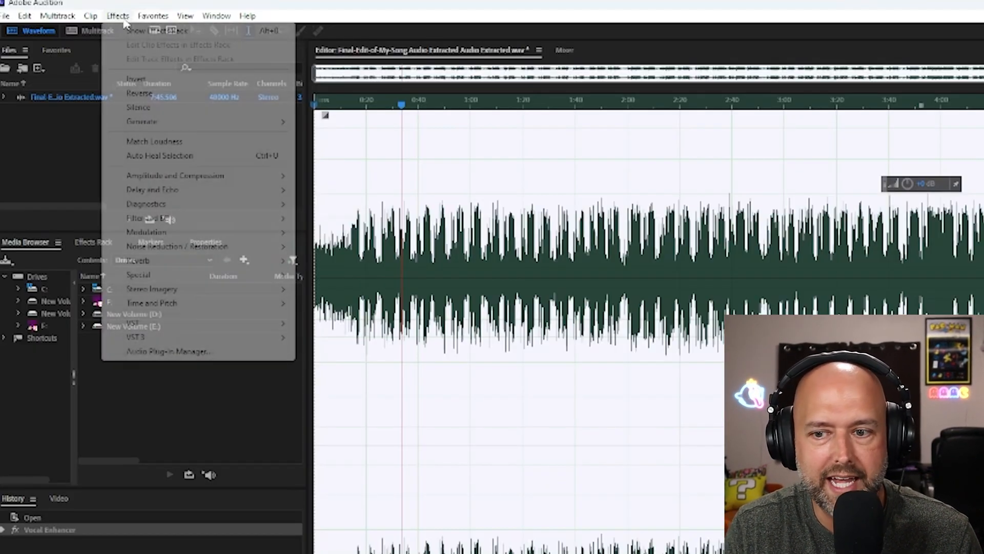
pyautogui.moveTo(154, 221)
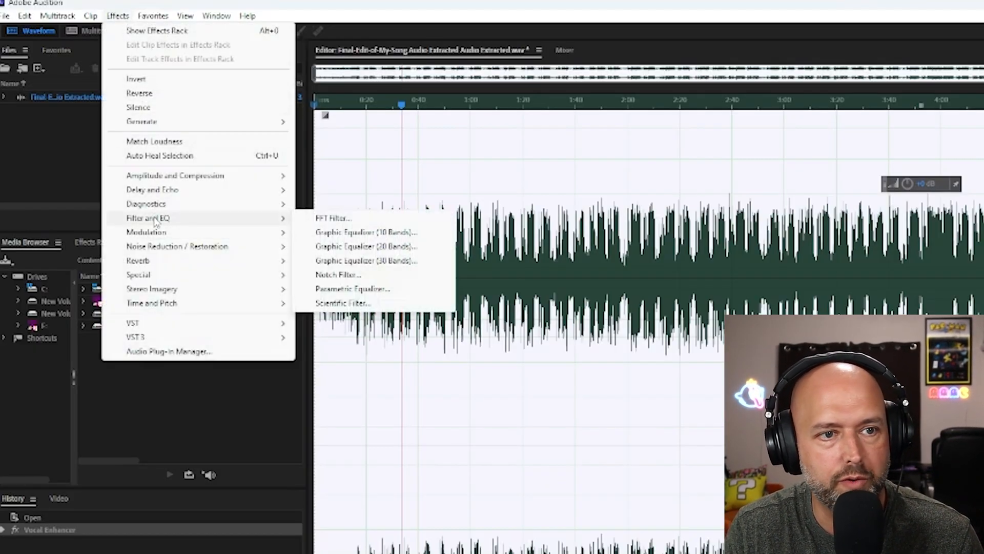
pyautogui.click(341, 289)
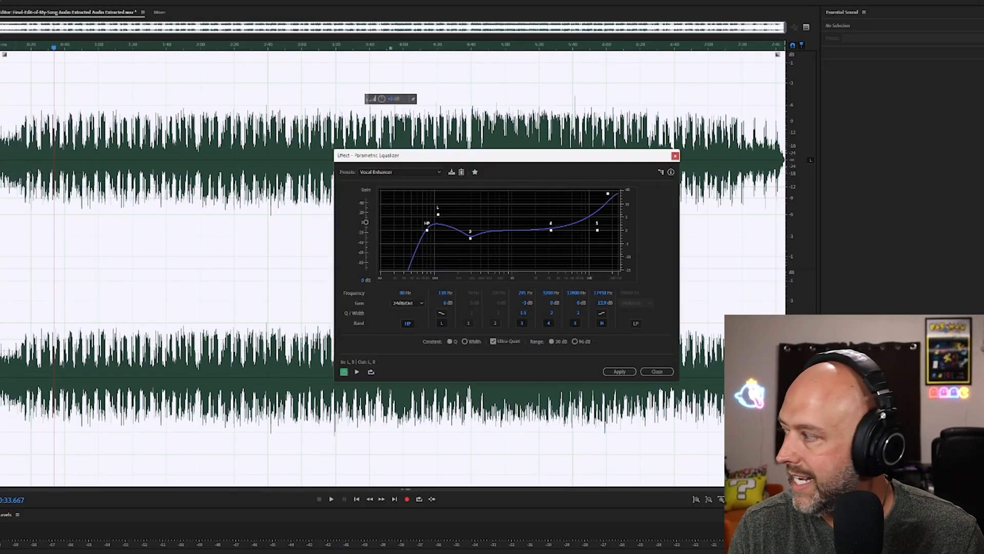
pyautogui.click(400, 172)
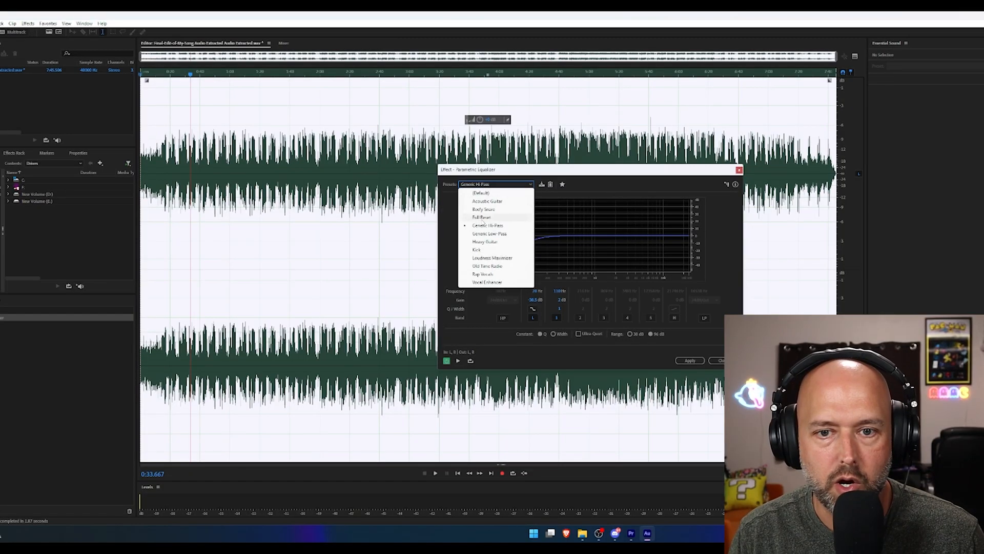
pyautogui.click(483, 225)
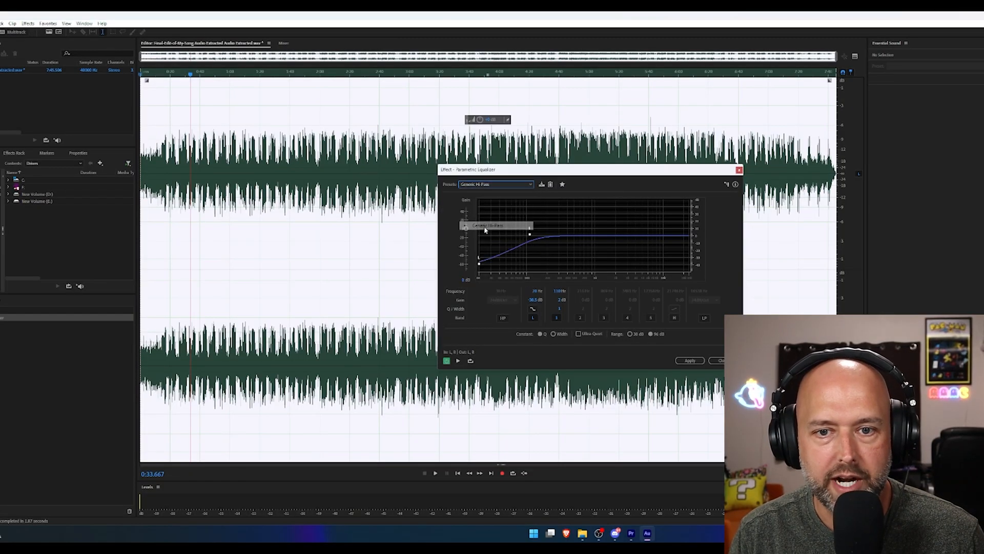
pyautogui.click(690, 360)
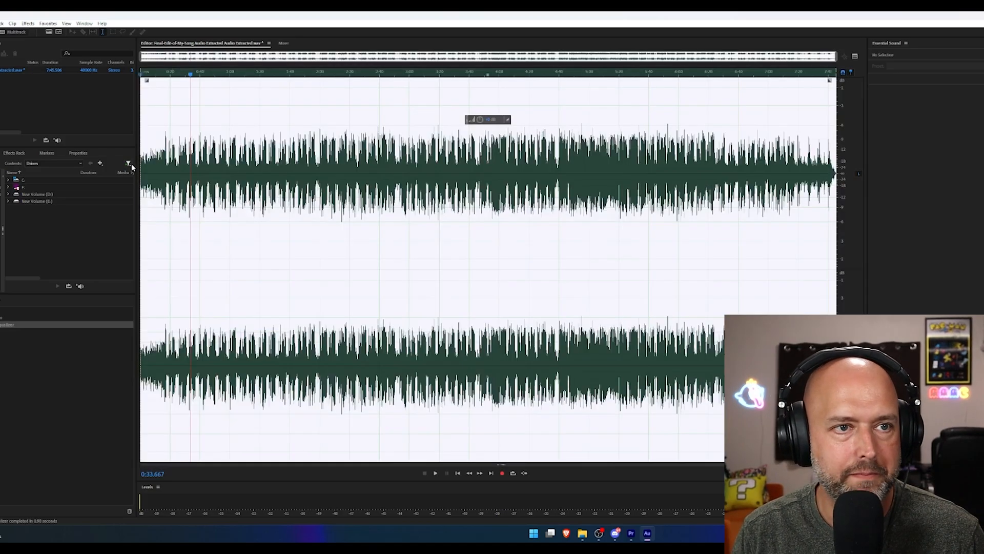
# Apply another Parametric Equalizer, using the Generic Low Pass preset, to the audio.
pyautogui.click(28, 23)
pyautogui.moveTo(46, 139)
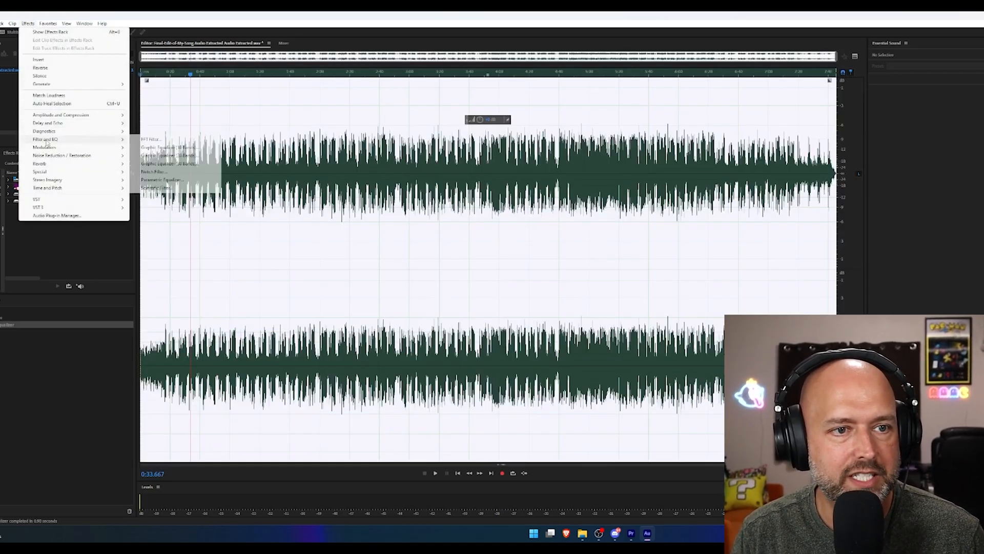
pyautogui.click(161, 180)
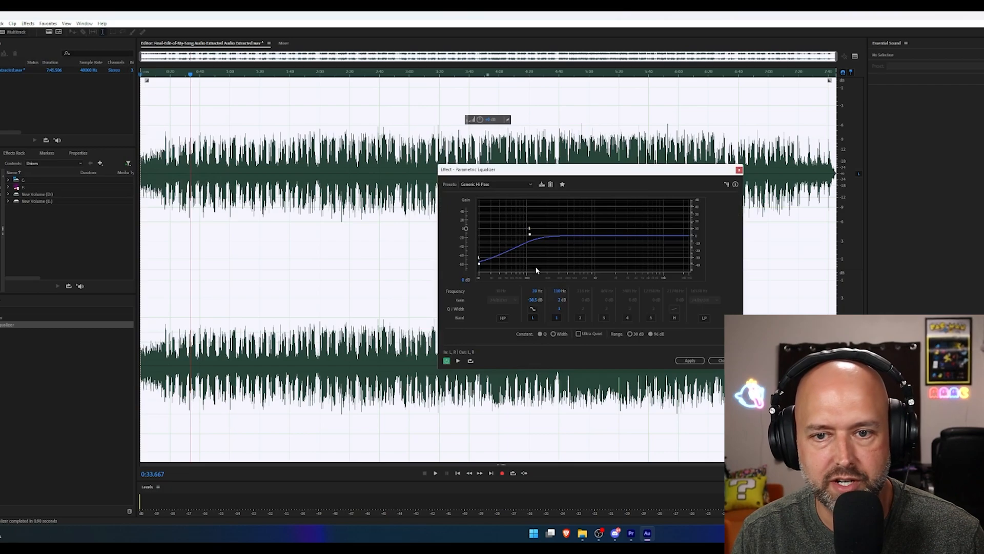
pyautogui.click(501, 185)
pyautogui.click(513, 234)
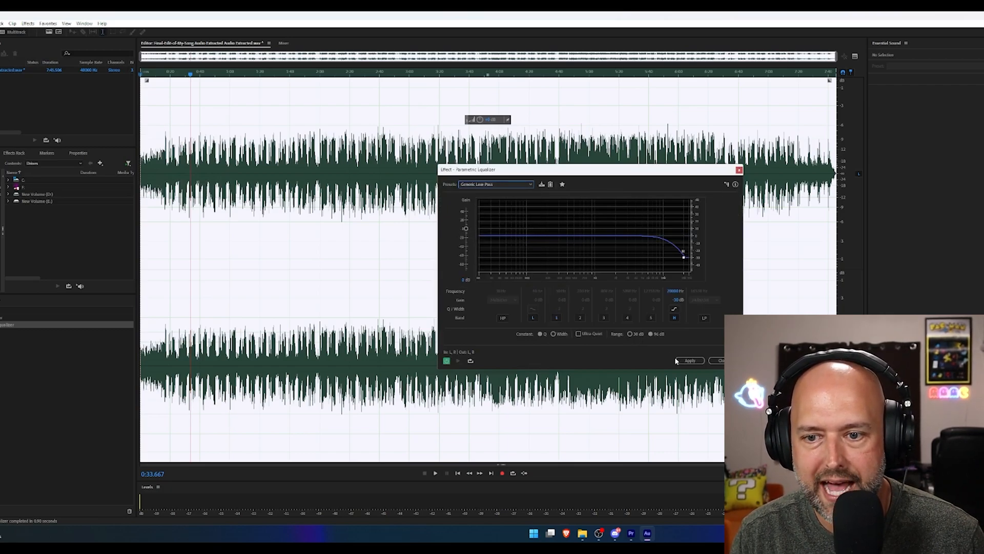
pyautogui.click(689, 361)
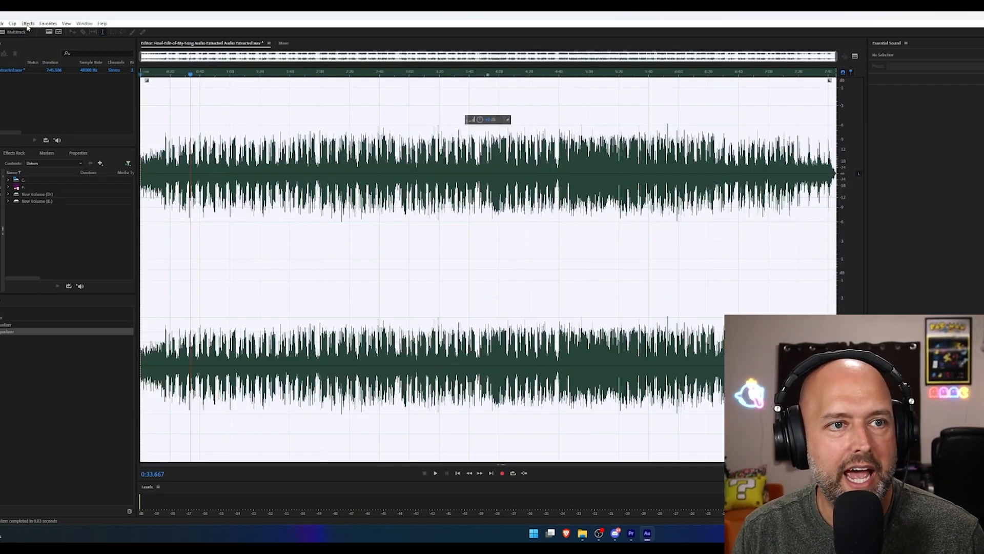
# Set up a third Parametric Equalizer with the Vocal Enhancer preset, preview it, and apply it to the audio.
pyautogui.click(28, 23)
pyautogui.moveTo(44, 140)
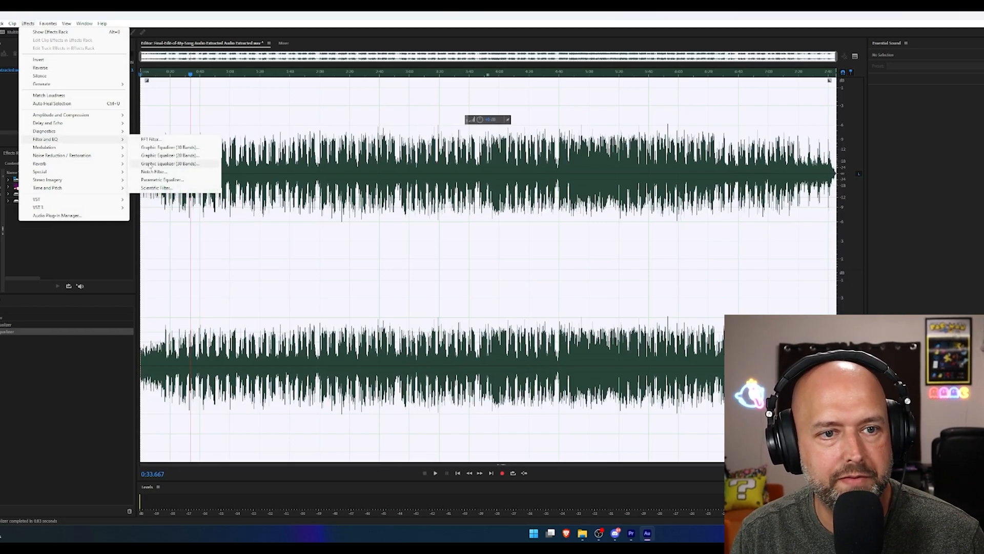
pyautogui.click(153, 180)
pyautogui.click(494, 184)
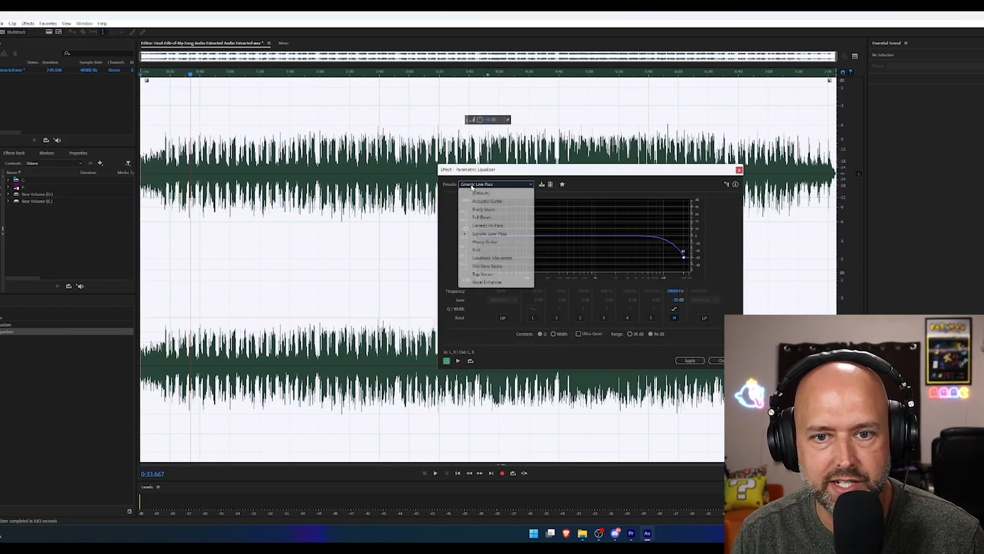
pyautogui.click(487, 282)
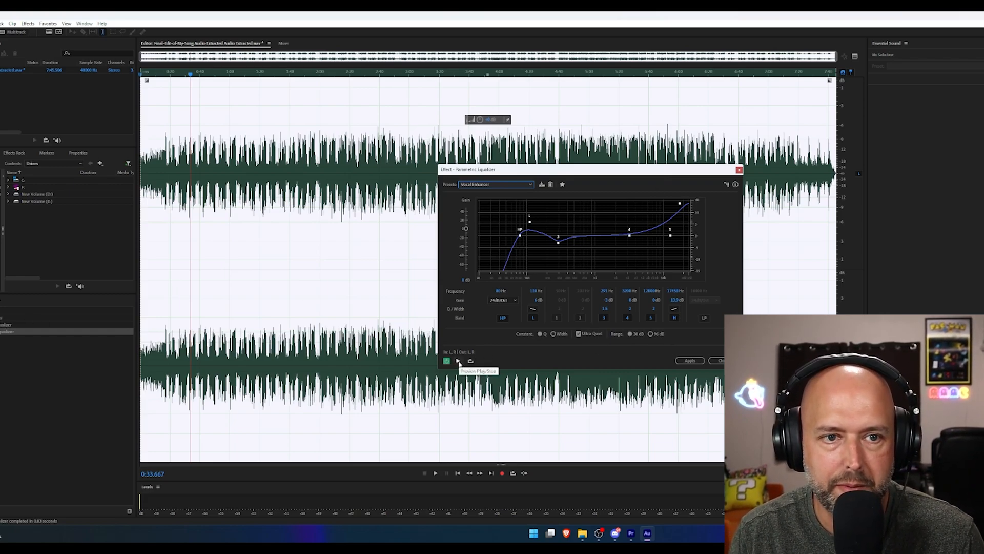
pyautogui.click(458, 361)
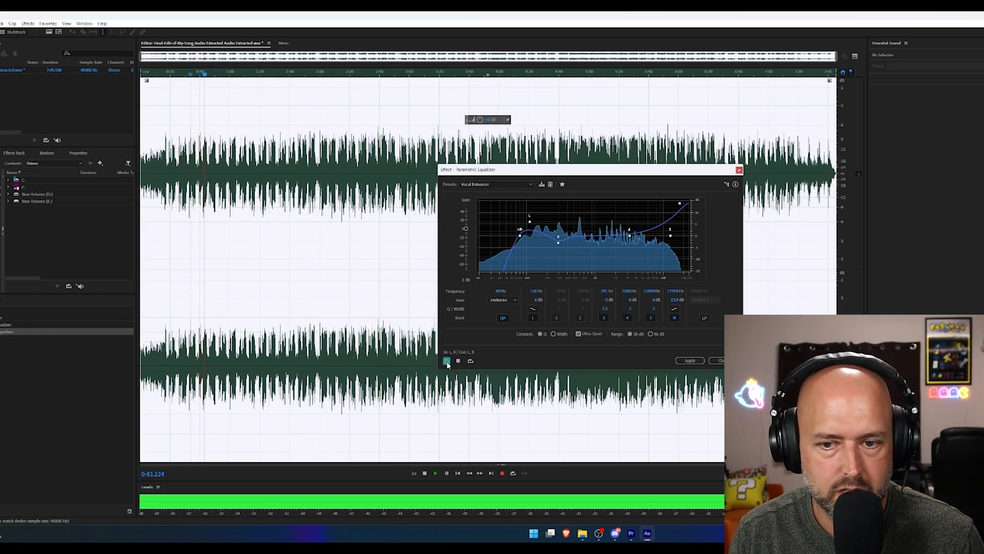
pyautogui.click(689, 360)
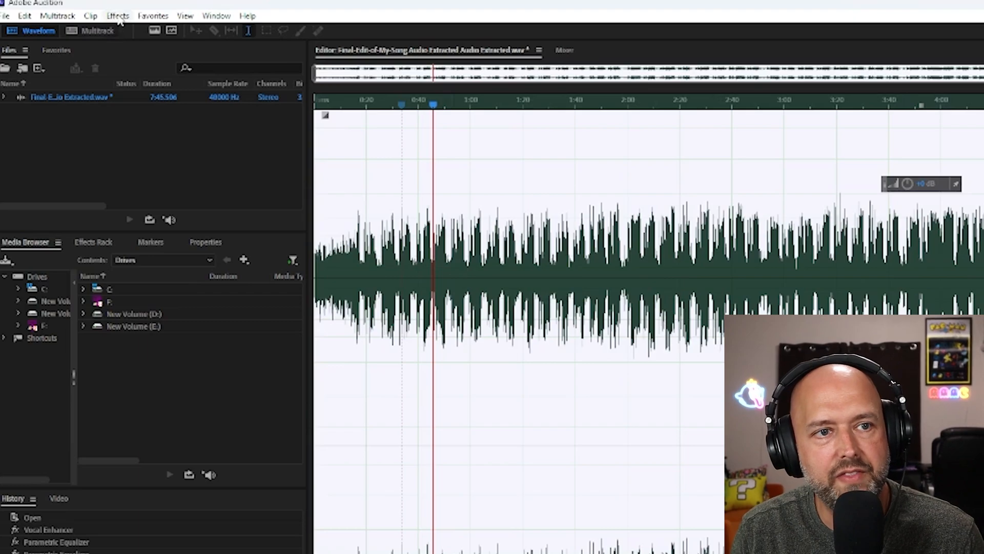
# Apply the Normalize process to the song's audio and compare it with the original, returning to the normalized state.
pyautogui.click(118, 16)
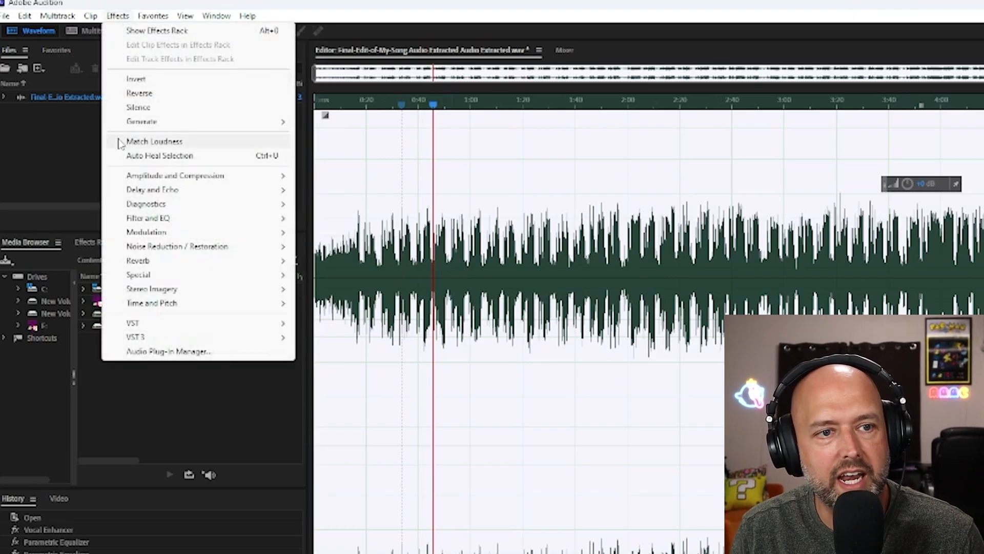
pyautogui.moveTo(153, 177)
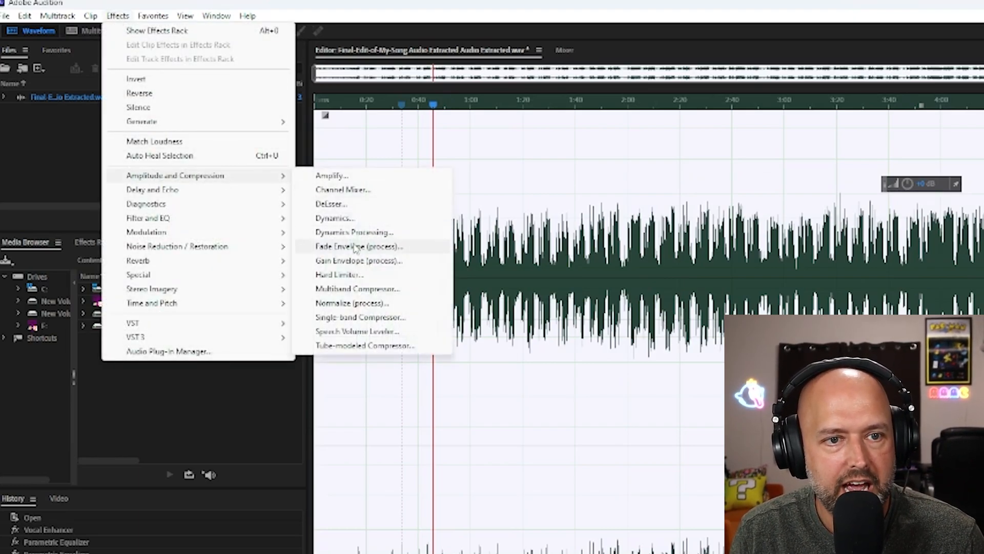
pyautogui.click(343, 303)
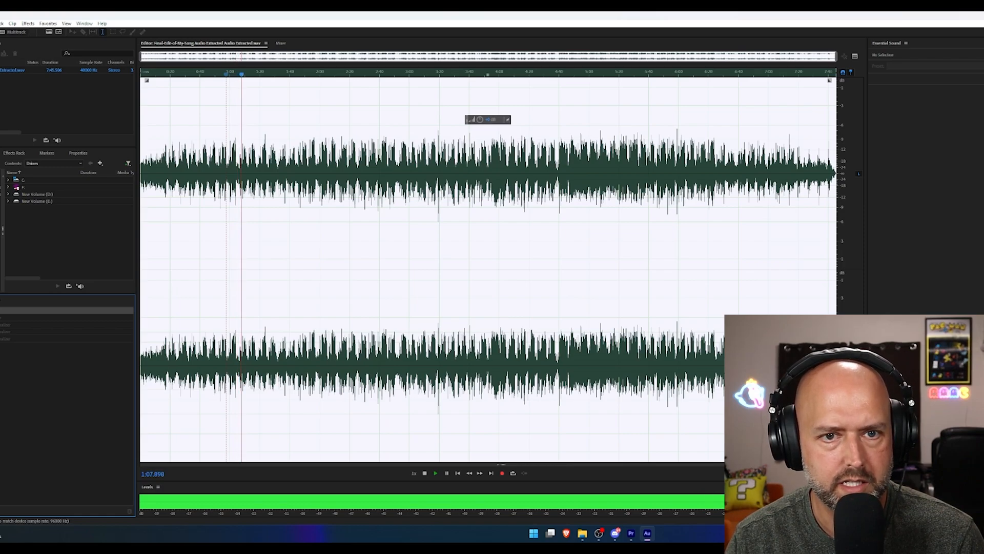
pyautogui.click(3, 345)
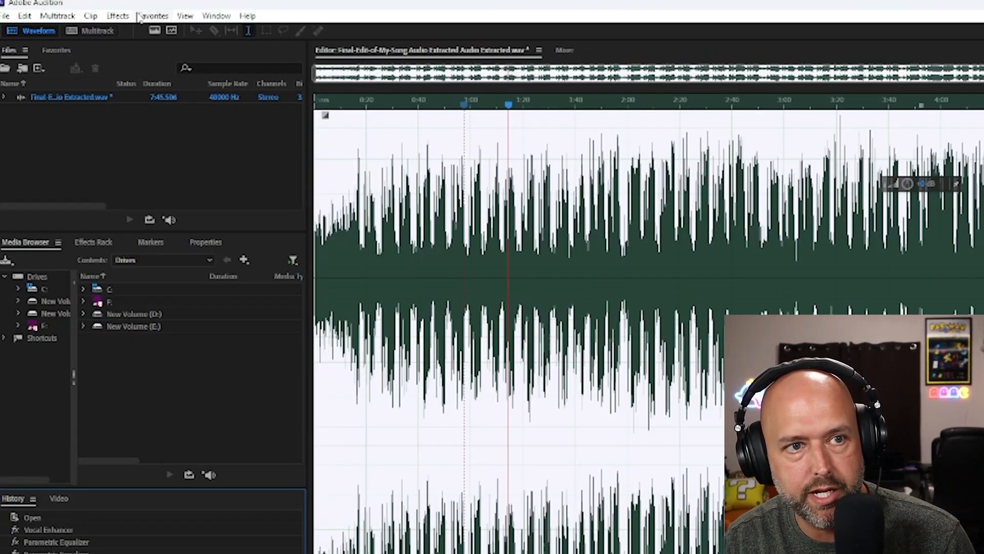
# Stop recording the favorite and save it as Quick Dirty Audio Fix.
pyautogui.click(146, 16)
pyautogui.click(173, 375)
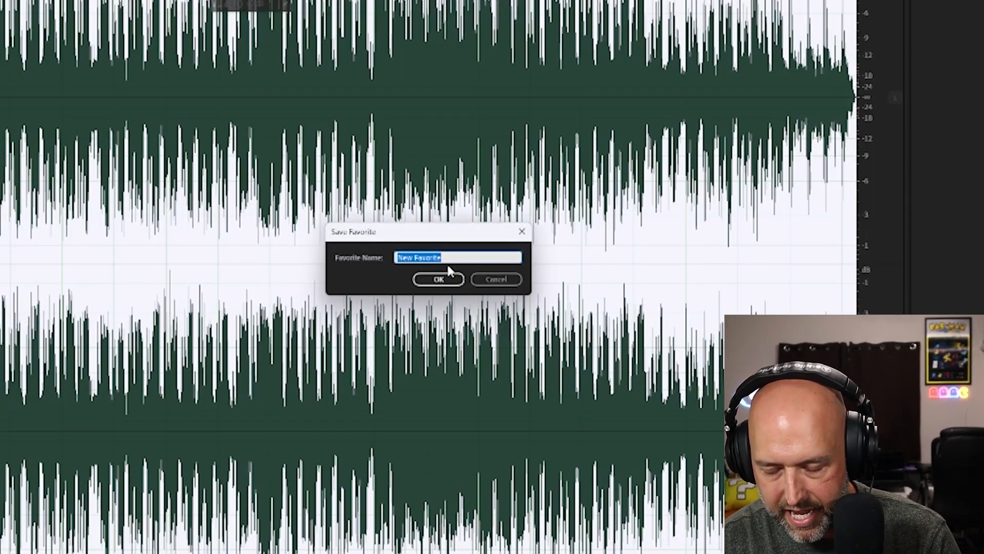
pyautogui.write('Quick Dirty Audio Fi')
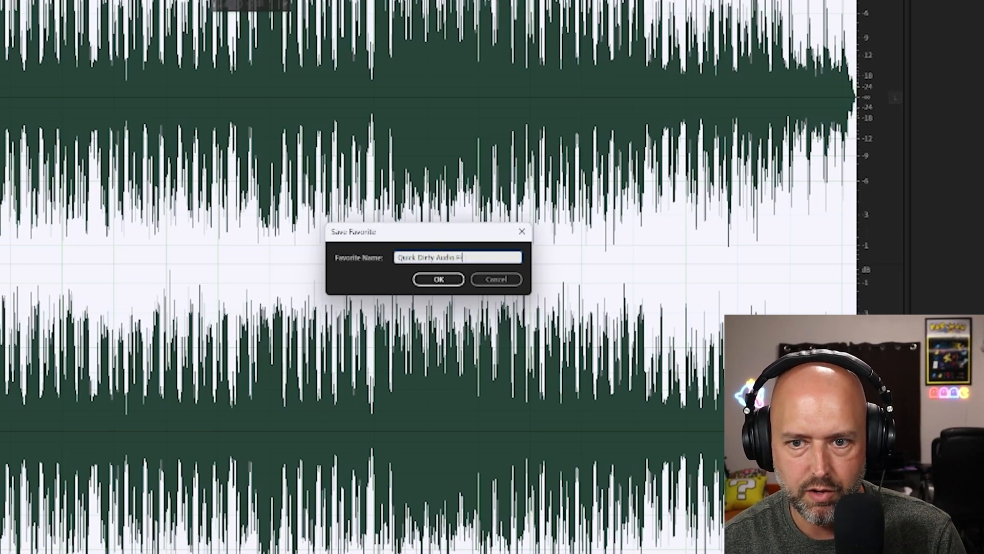
pyautogui.click(444, 279)
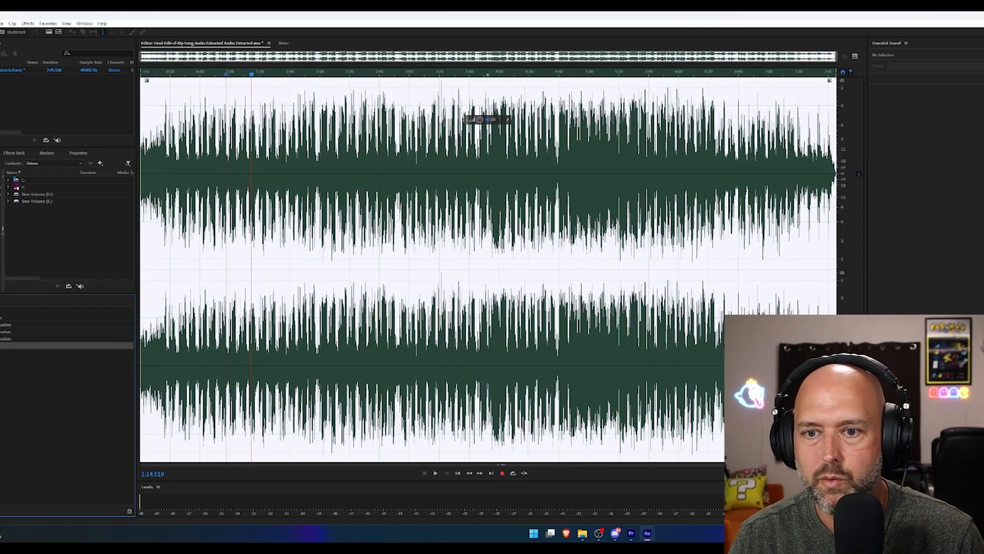
# Close the edited audio file without saving its changes.
pyautogui.hotkey('ctrl', 'w')
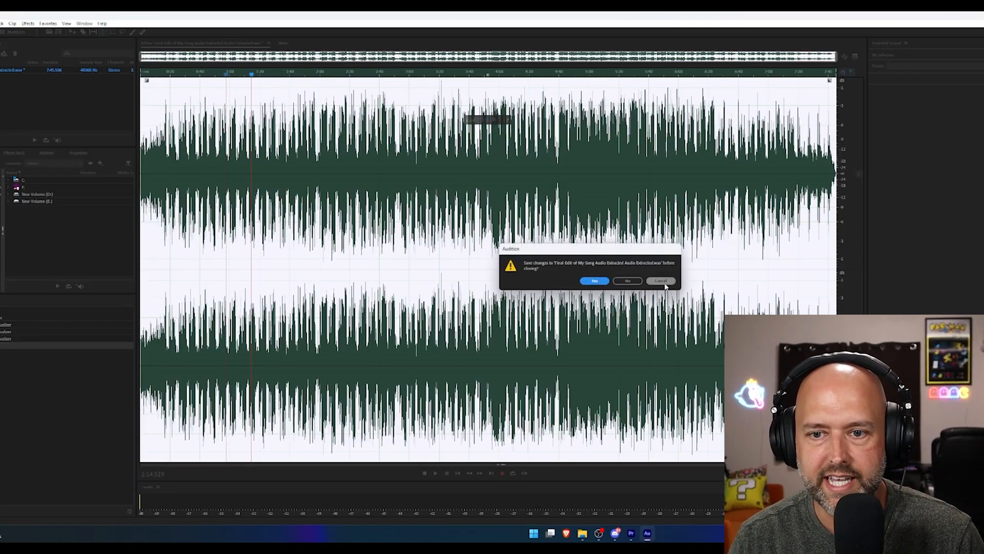
pyautogui.click(626, 281)
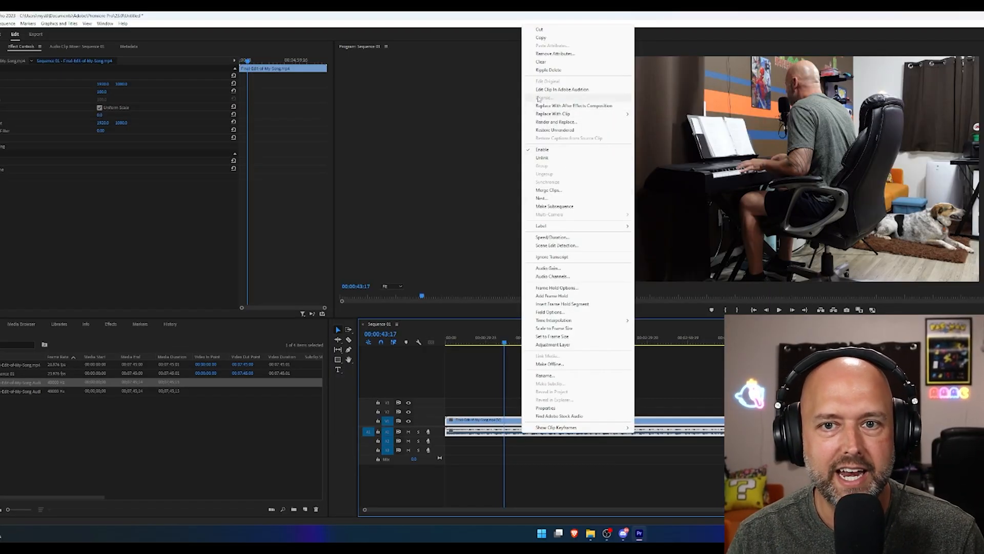
# Apply the Quick Dirty Audio Fix favorite to the whole freshly extracted, unprocessed song audio.
pyautogui.click(559, 90)
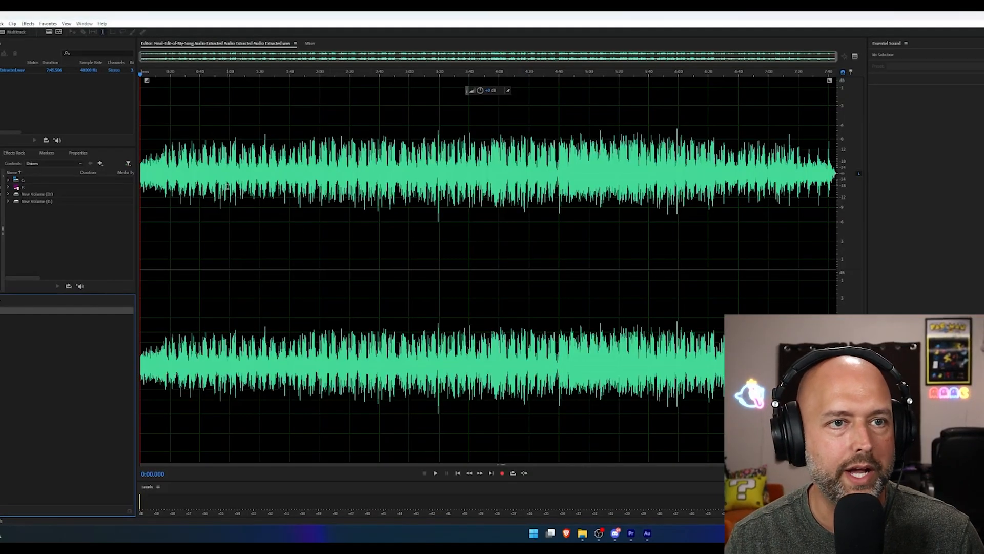
pyautogui.click(226, 219)
pyautogui.hotkey('ctrl', 'a')
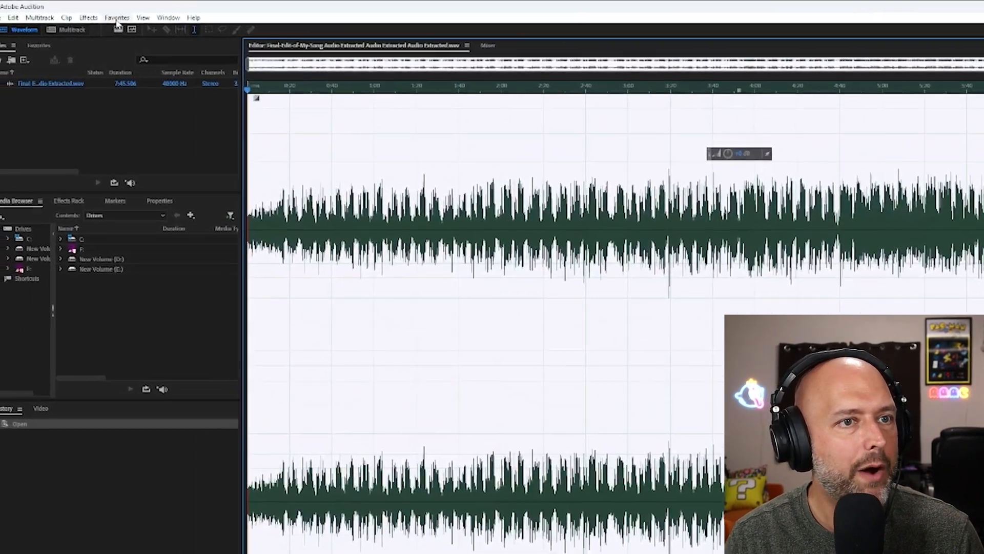
pyautogui.click(48, 23)
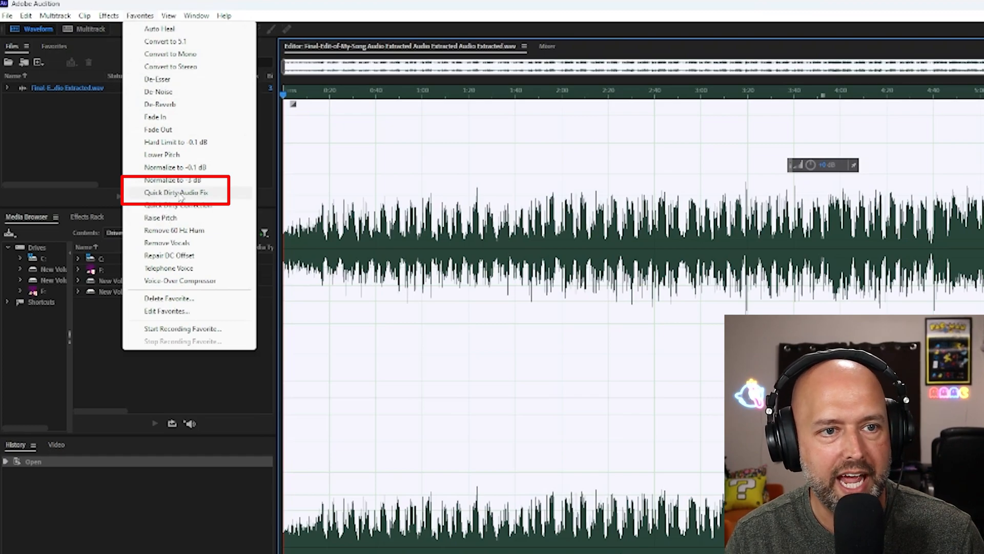
pyautogui.click(180, 194)
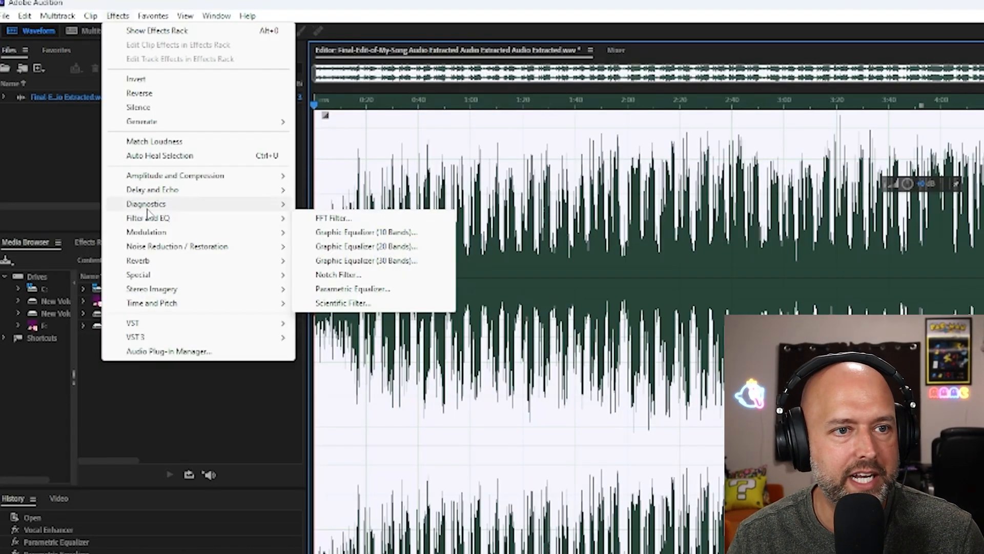
pyautogui.moveTo(148, 211)
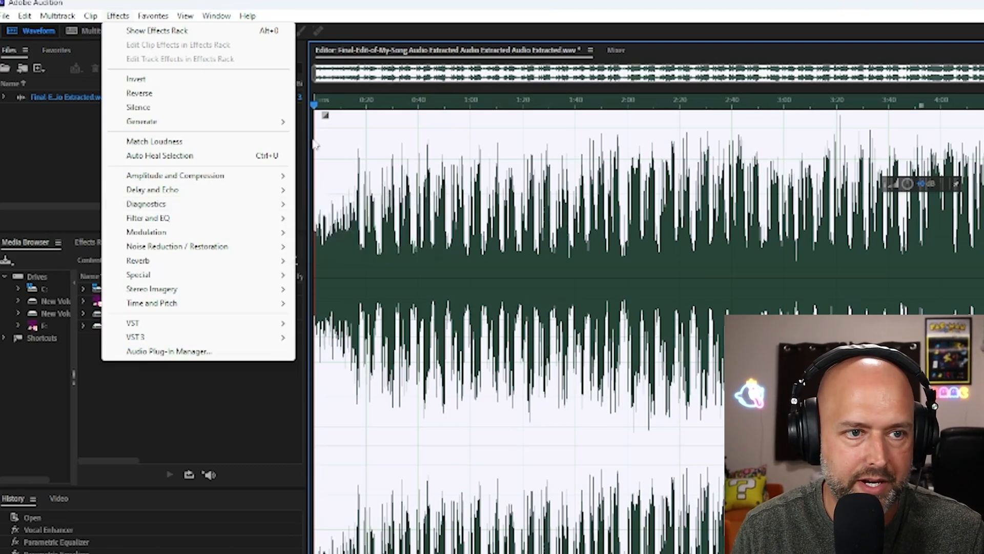
pyautogui.moveTo(169, 251)
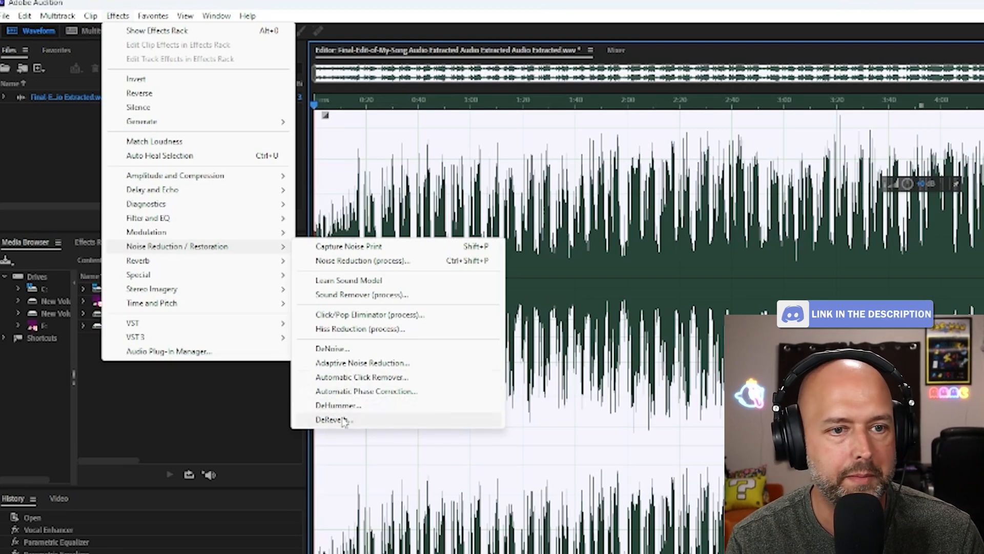
pyautogui.moveTo(148, 277)
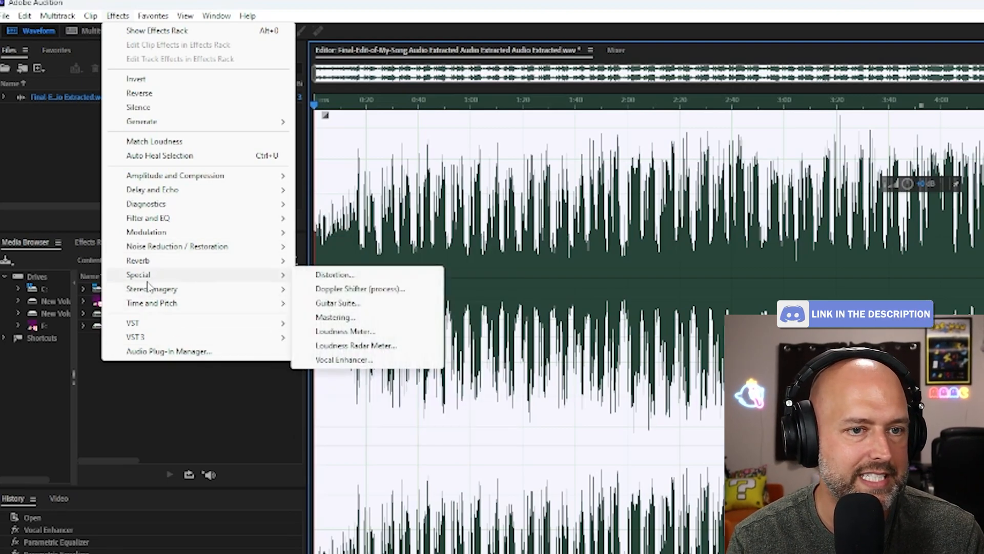
pyautogui.moveTo(150, 305)
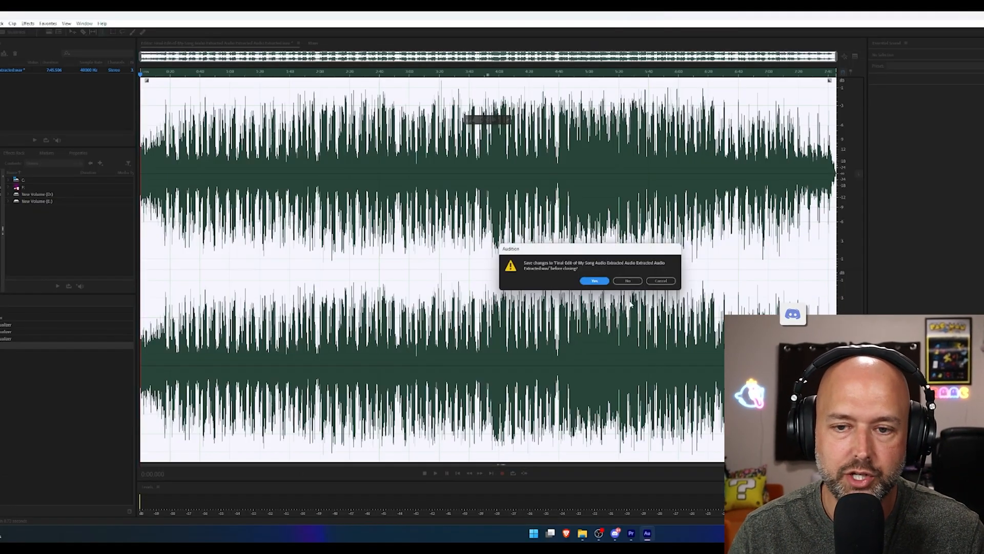
# Close the processed audio file, saving its changes.
pyautogui.click(593, 281)
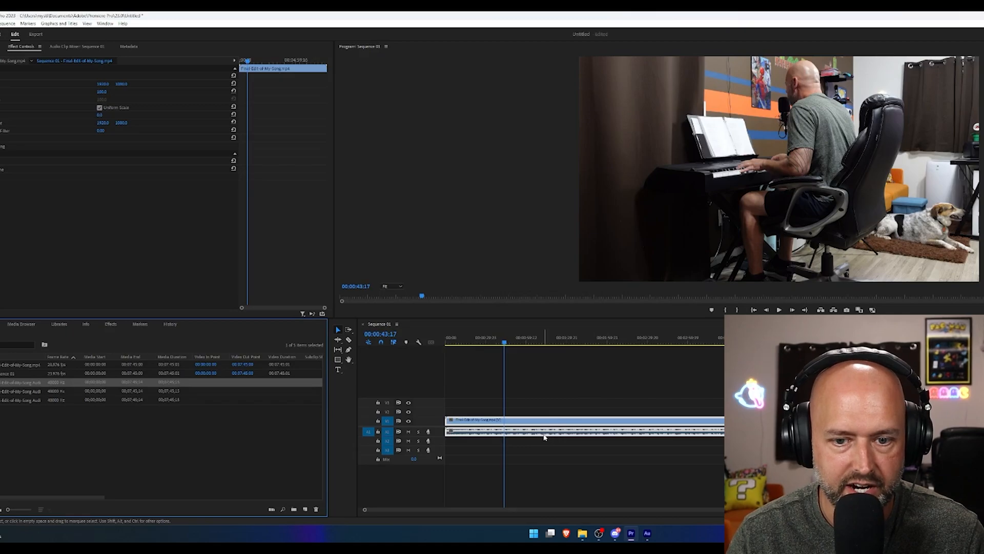